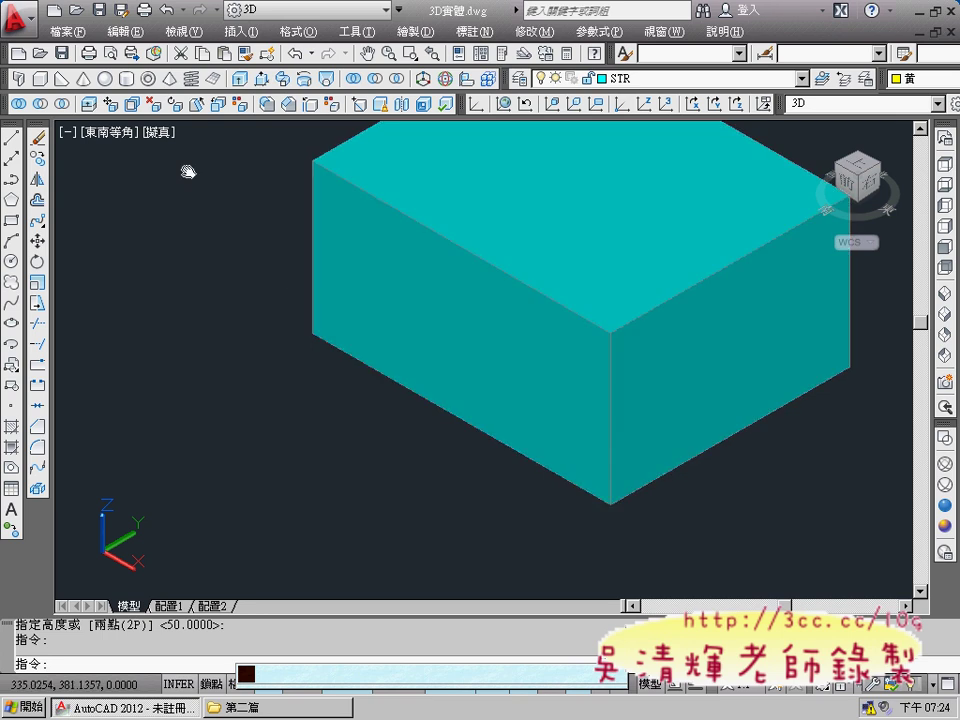
Start the CYLINDER command from the Modeling toolbar for the cyan box
left_click(127, 78)
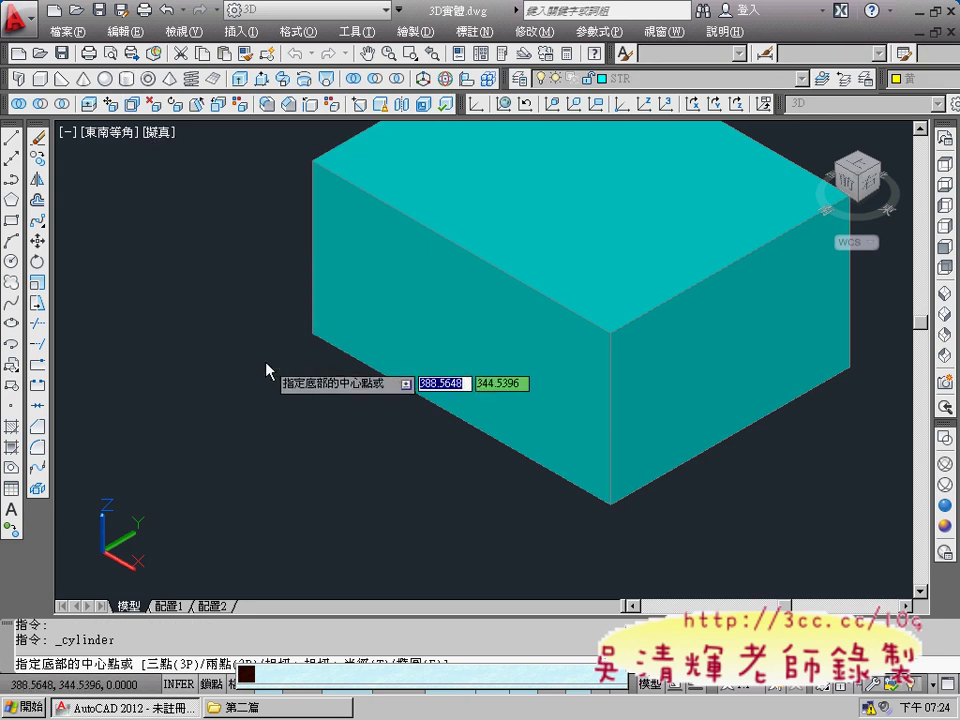
scroll(268, 372, "down", 2)
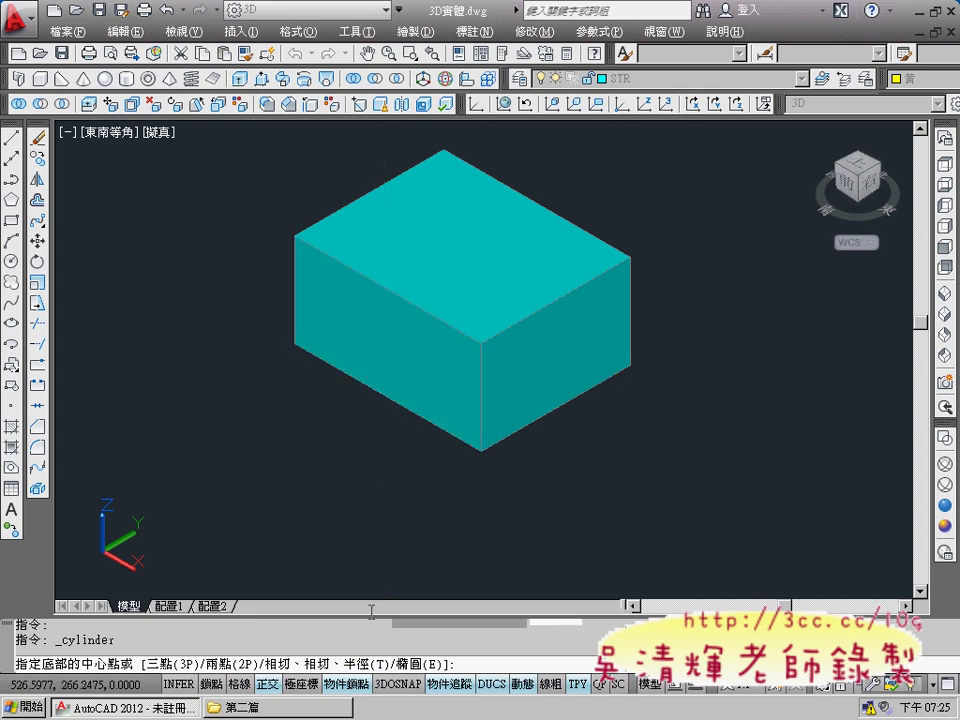
Turn on the Midpoint (中點) object snap from the status-bar Object Snap list
right_click(357, 688)
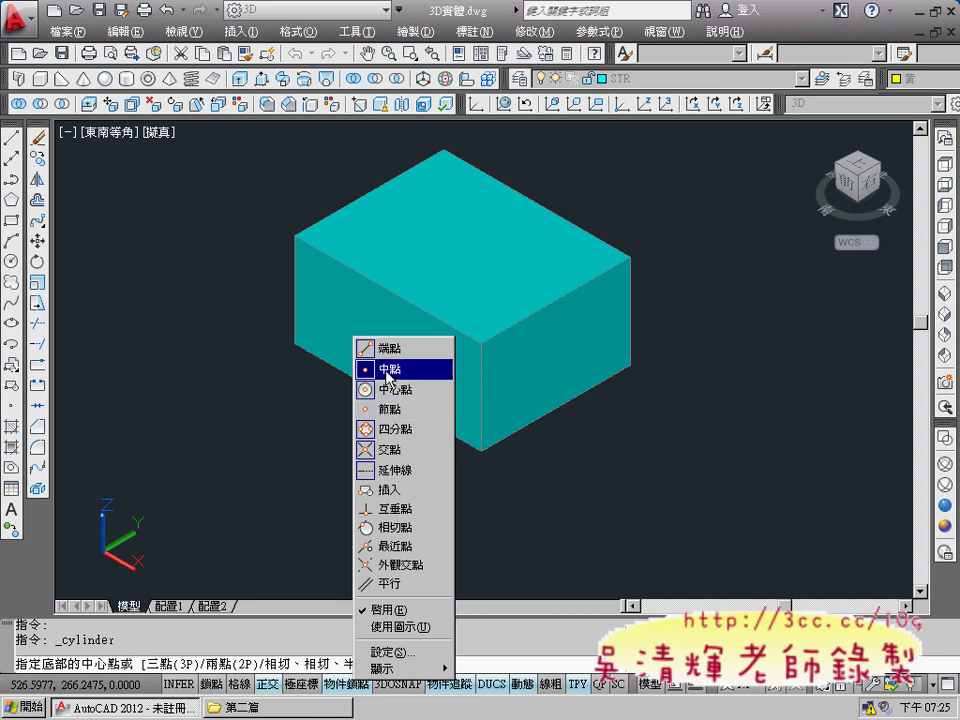
left_click(390, 369)
right_click(350, 688)
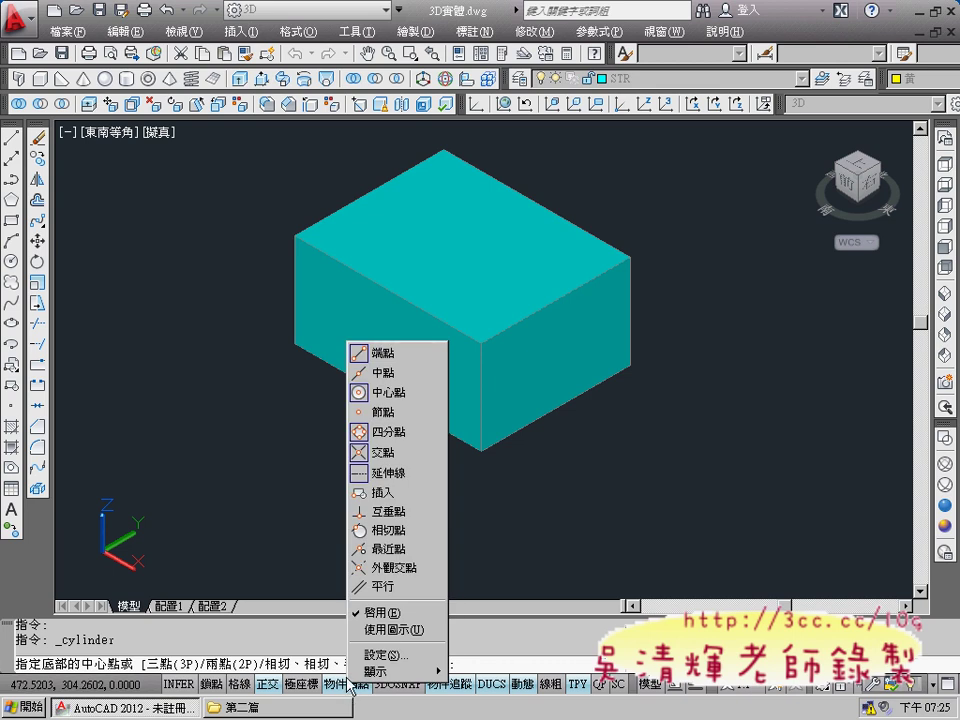
left_click(378, 373)
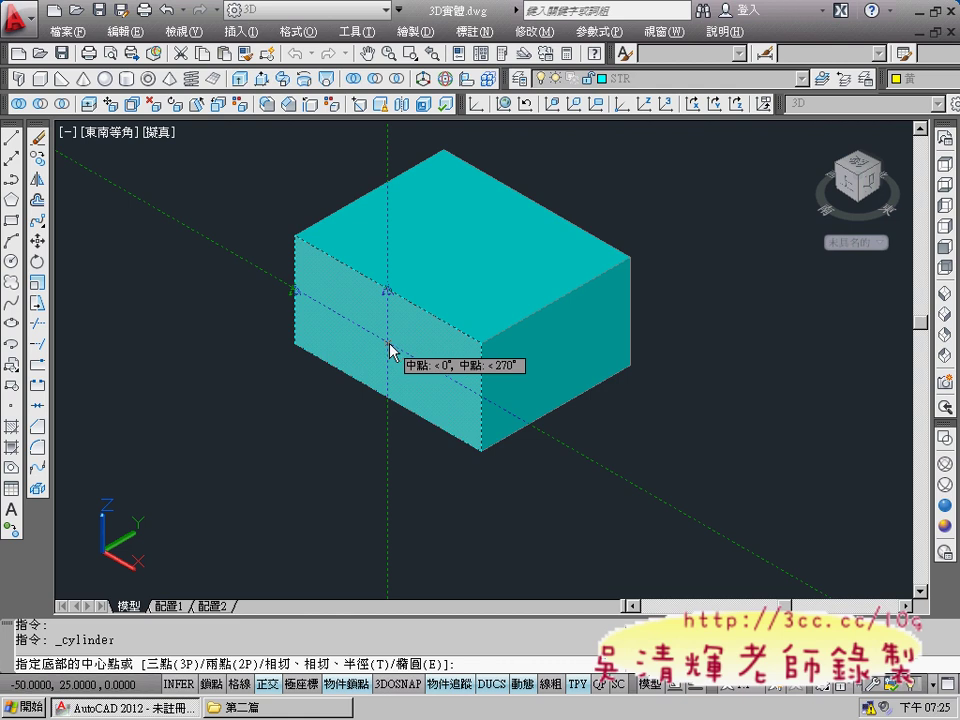
Draw a radius 20, height 50 cylinder centred on the cyan box's side face
left_click(388, 350)
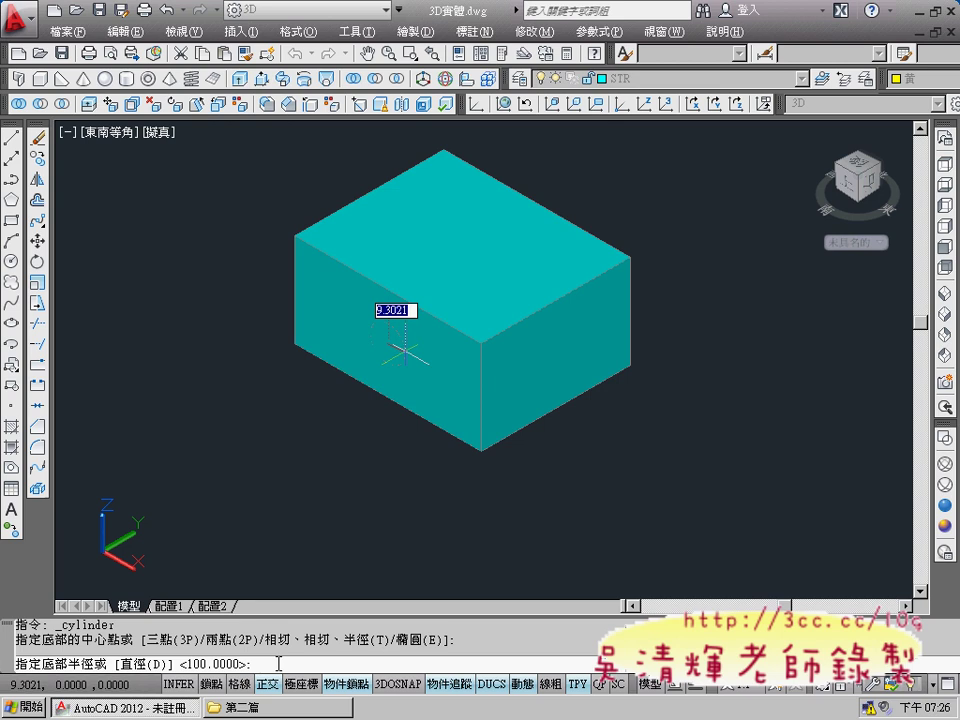
type("20")
key("Return")
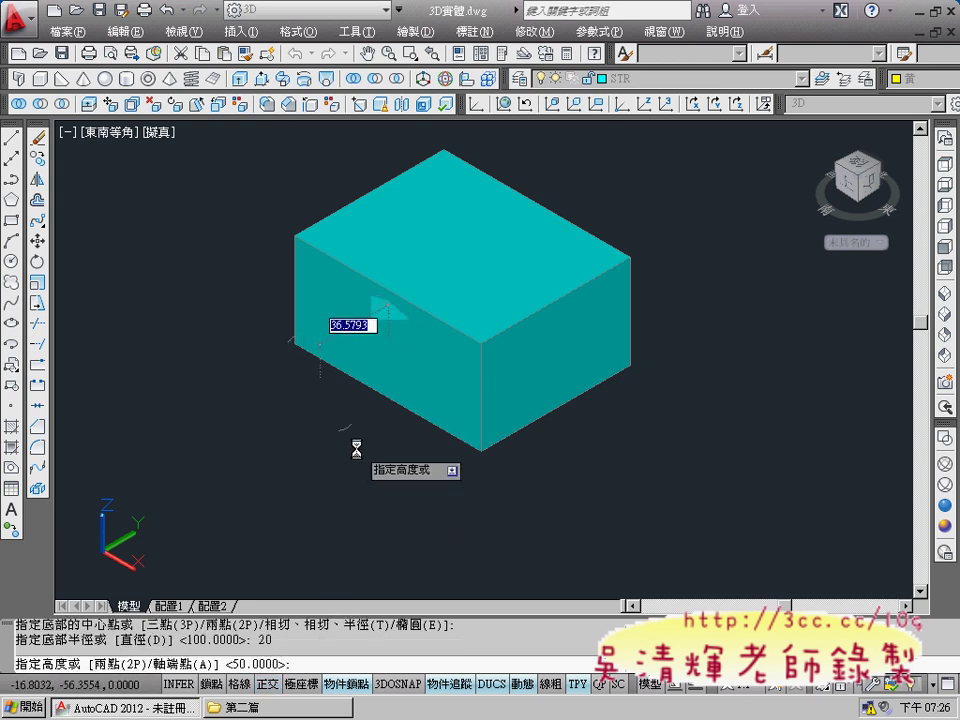
scroll(345, 410, "down", 3)
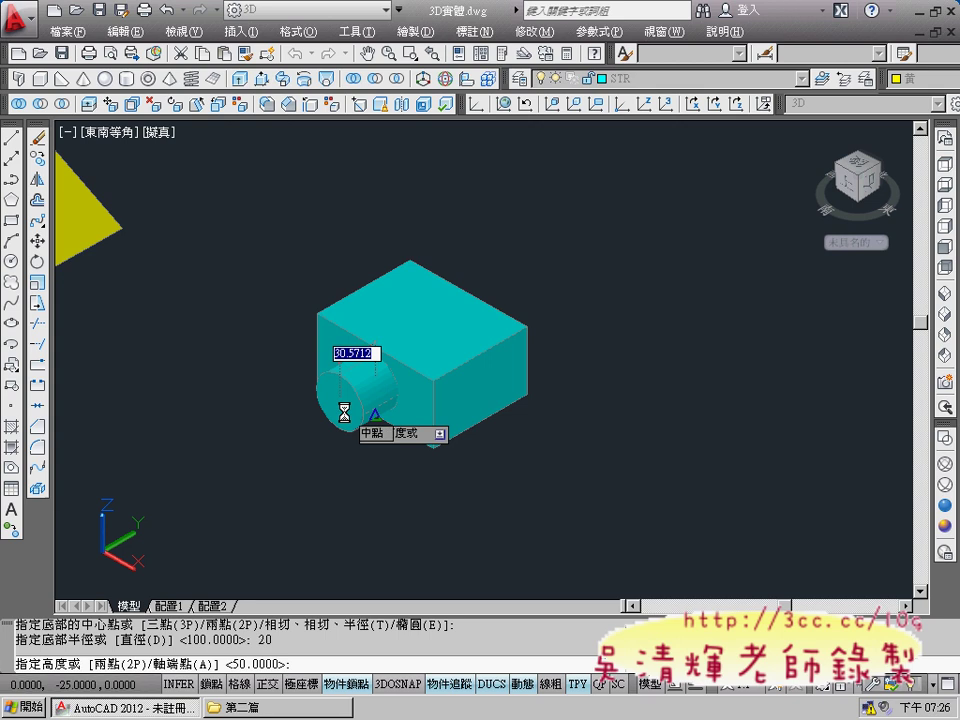
type("50")
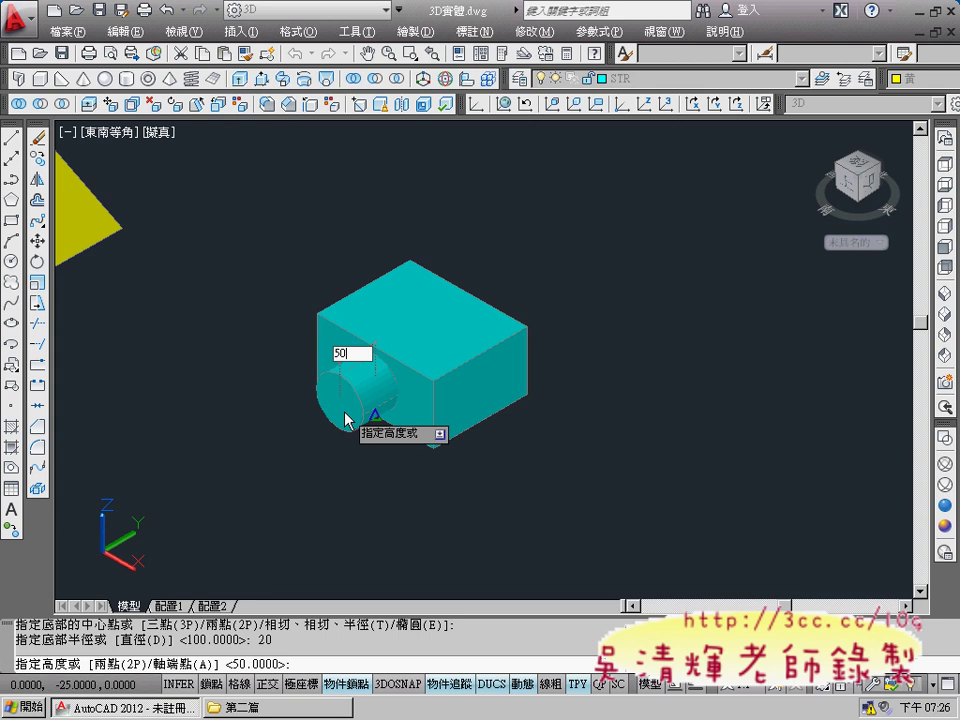
key("Return")
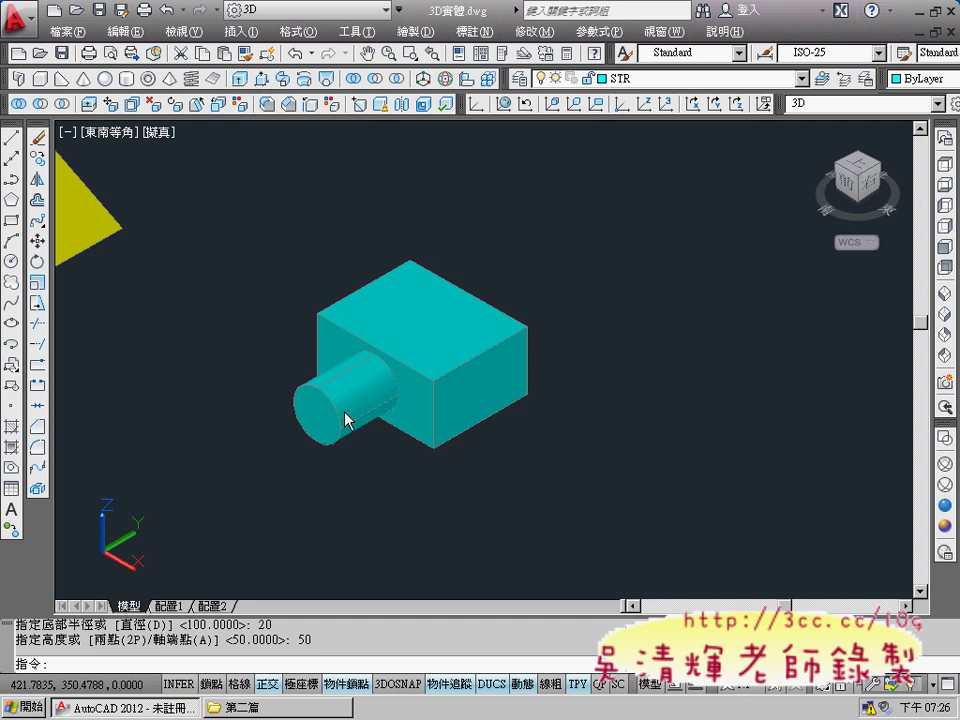
Zoom and pan until the box-and-yellow-wedge solid fills the drawing area
scroll(473, 456, "down", 2)
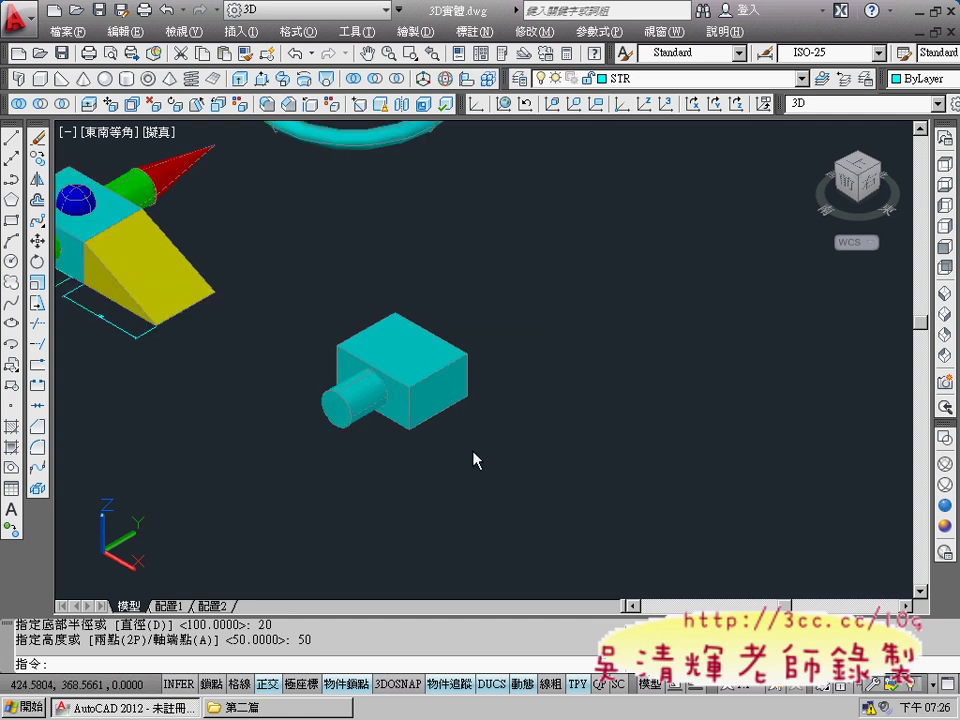
scroll(483, 427, "down", 2)
middle_click_drag(483, 427, 365, 381)
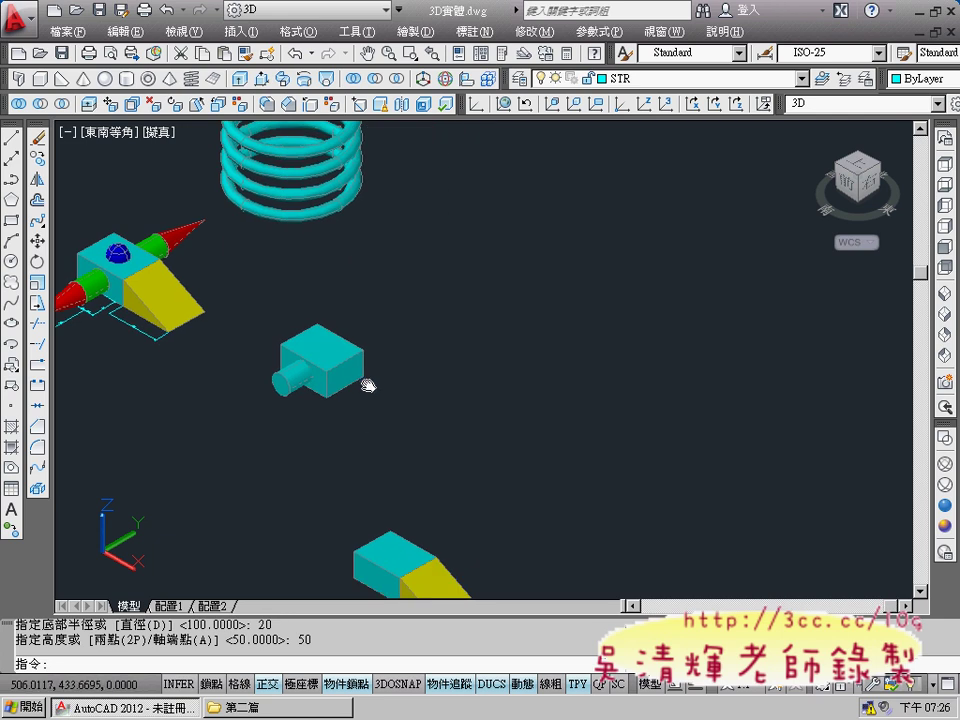
middle_click_drag(388, 456, 411, 300)
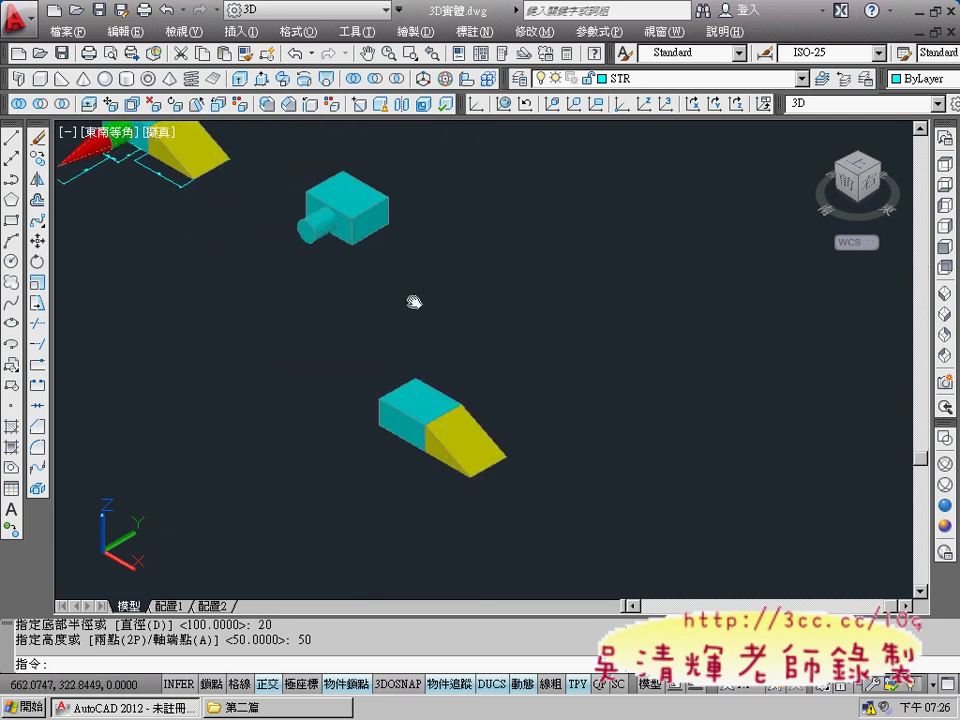
scroll(425, 432, "up", 3)
scroll(420, 433, "up", 2)
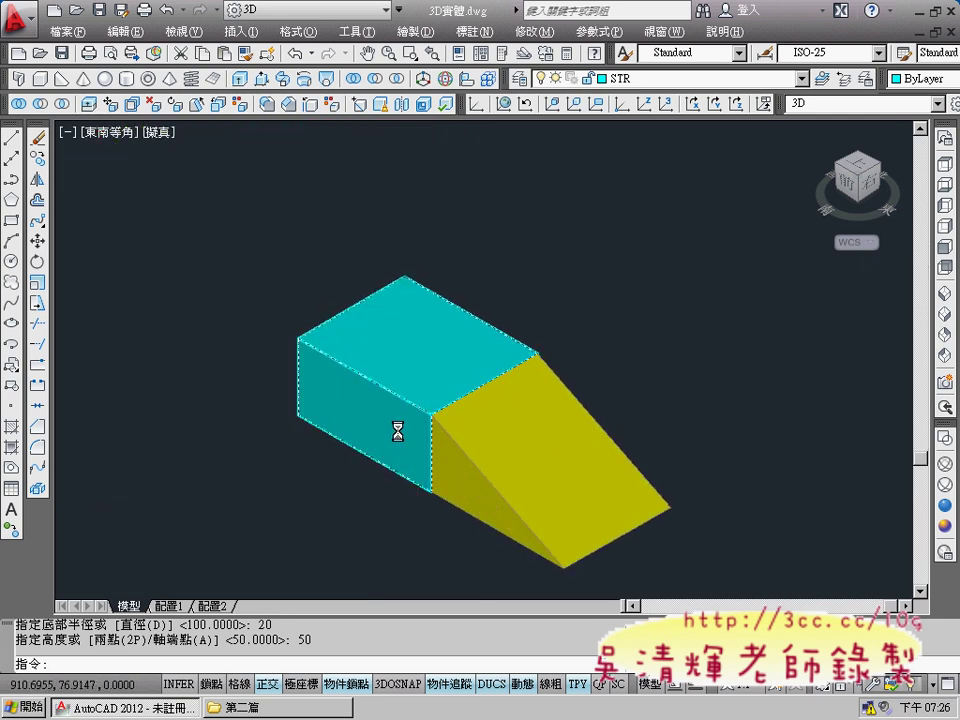
scroll(396, 431, "up", 2)
scroll(523, 407, "down", 4)
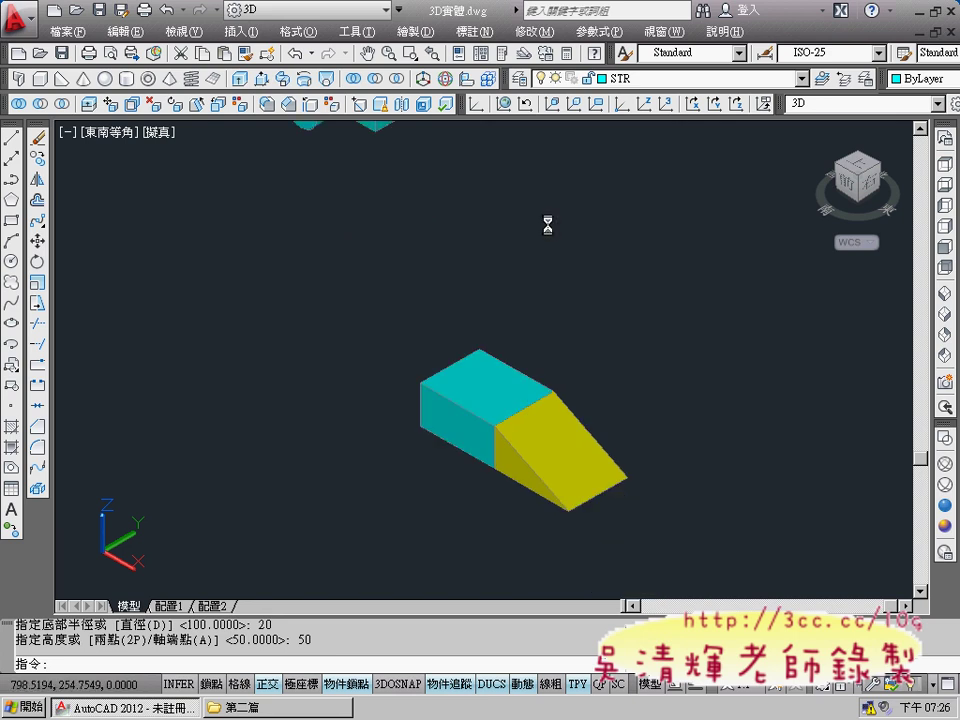
mouse_move(537, 234)
middle_mouse_down()
mouse_move(490, 221)
mouse_move(435, 176)
middle_mouse_up()
scroll(480, 339, "up", 3)
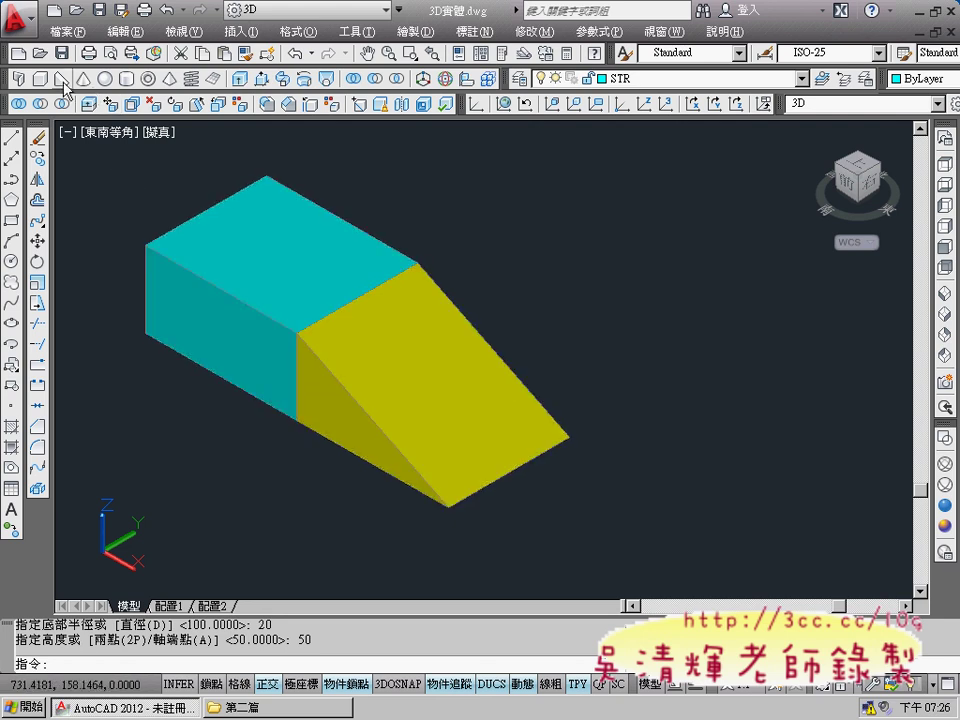
Add a radius 20, height 50 cylinder on the sloped yellow wedge face, then begin another
left_click(126, 80)
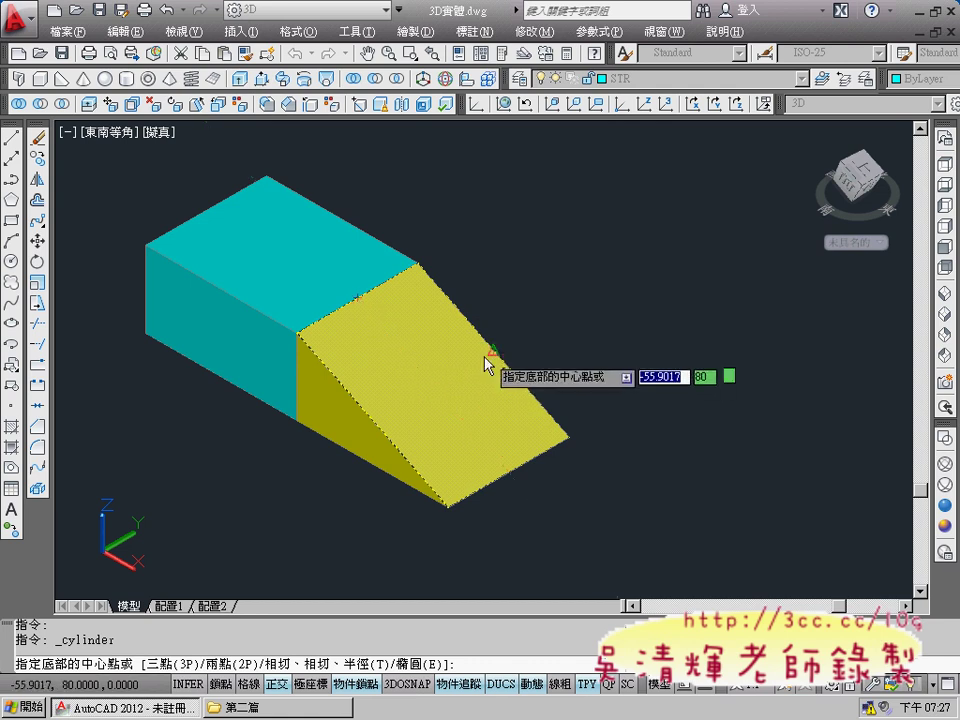
left_click(430, 383)
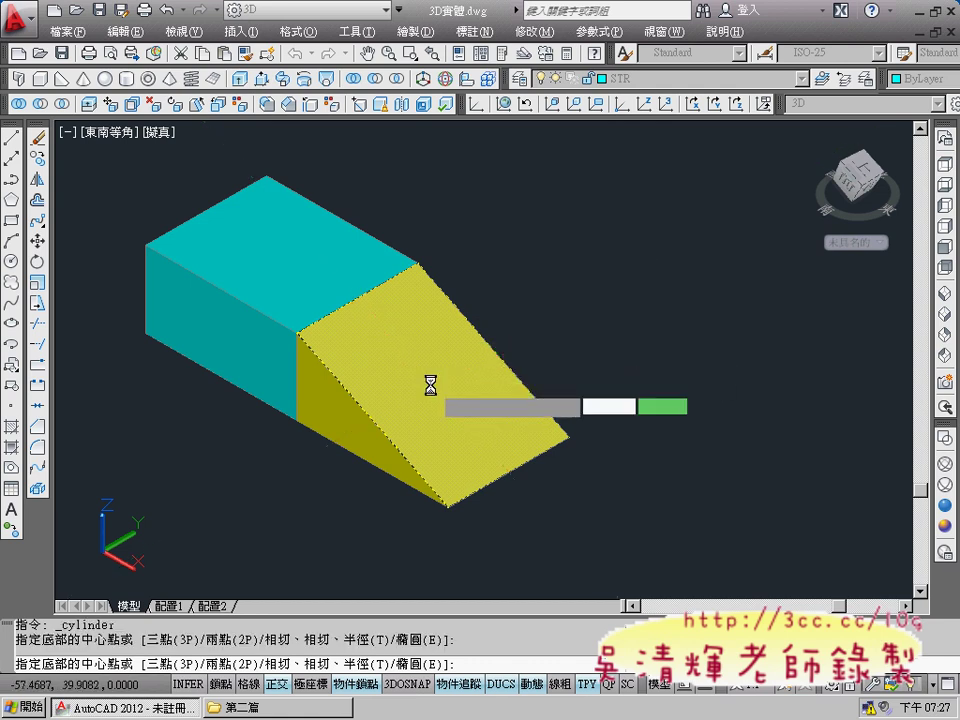
type("2")
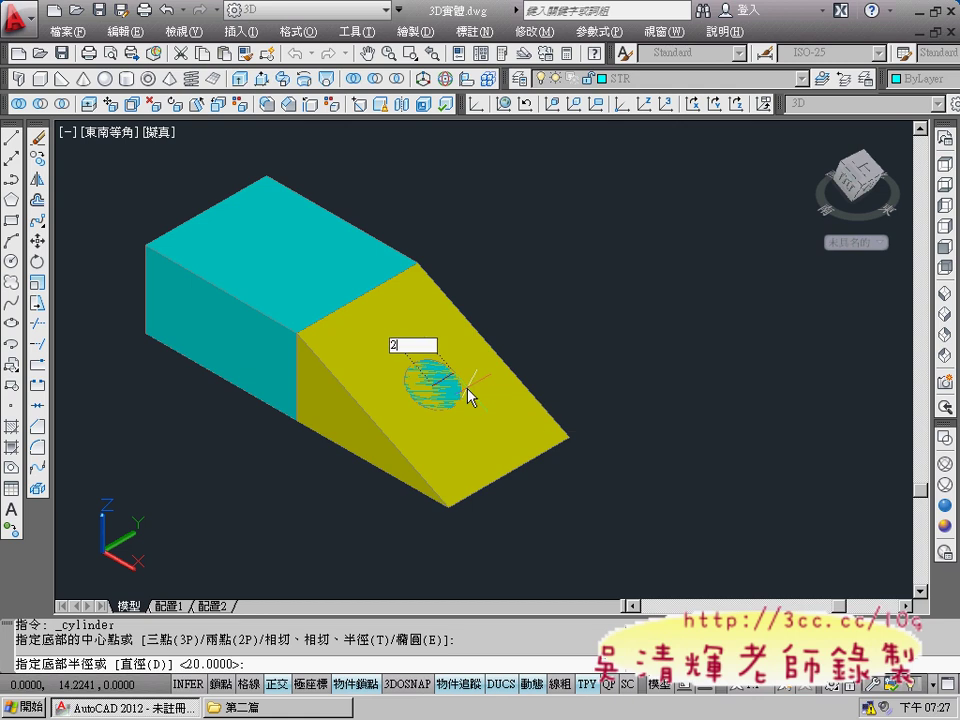
type("0")
key("Return")
type("50")
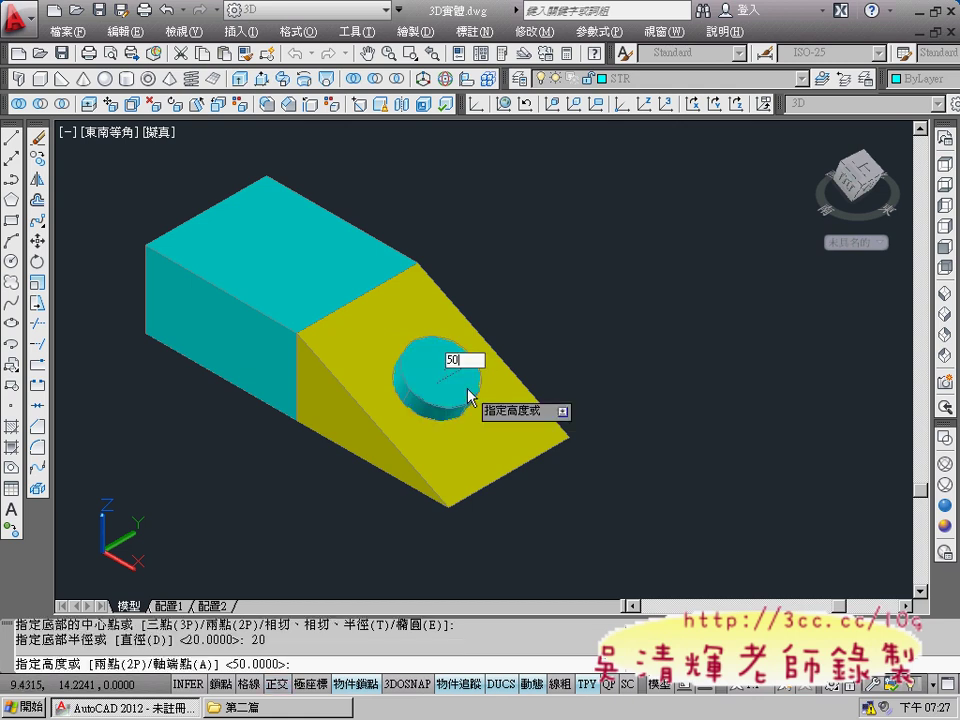
key("Return")
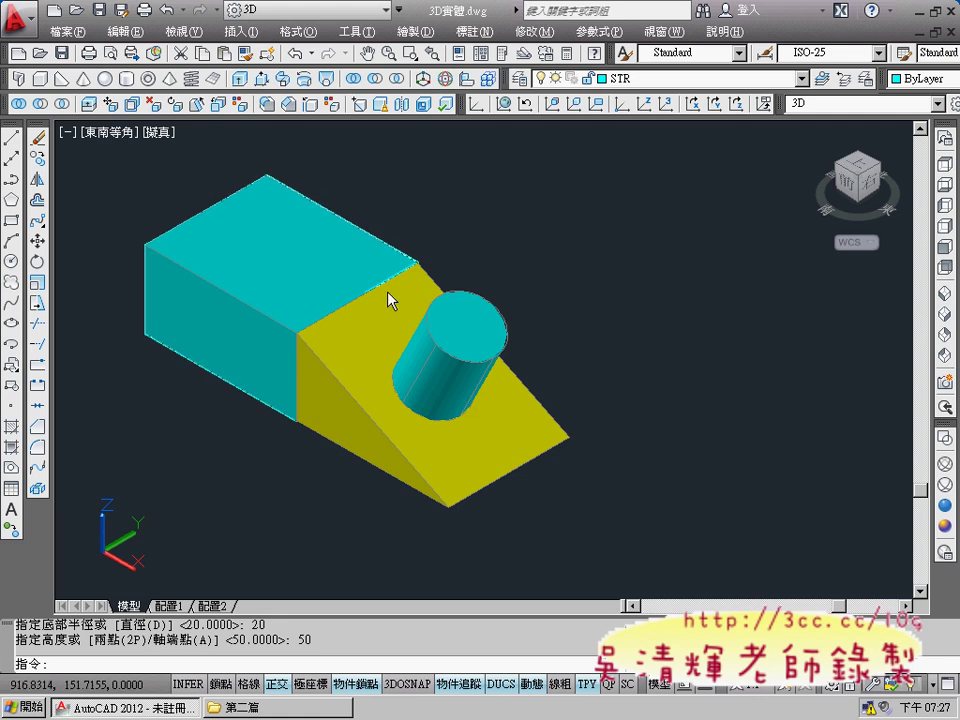
scroll(388, 292, "down", 2)
scroll(322, 242, "down", 2)
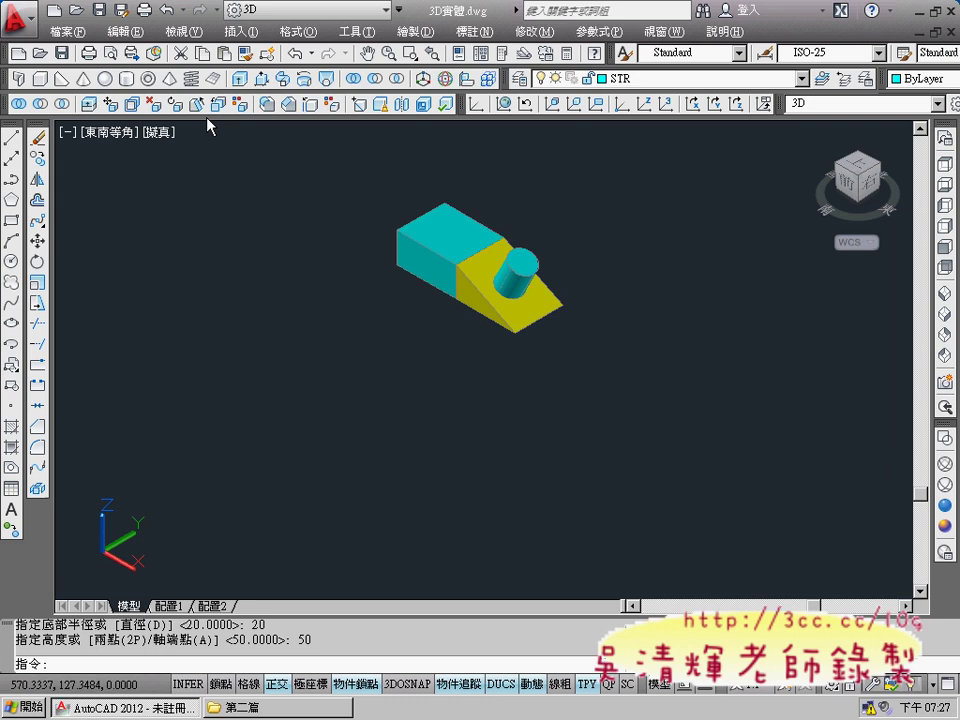
left_click(130, 82)
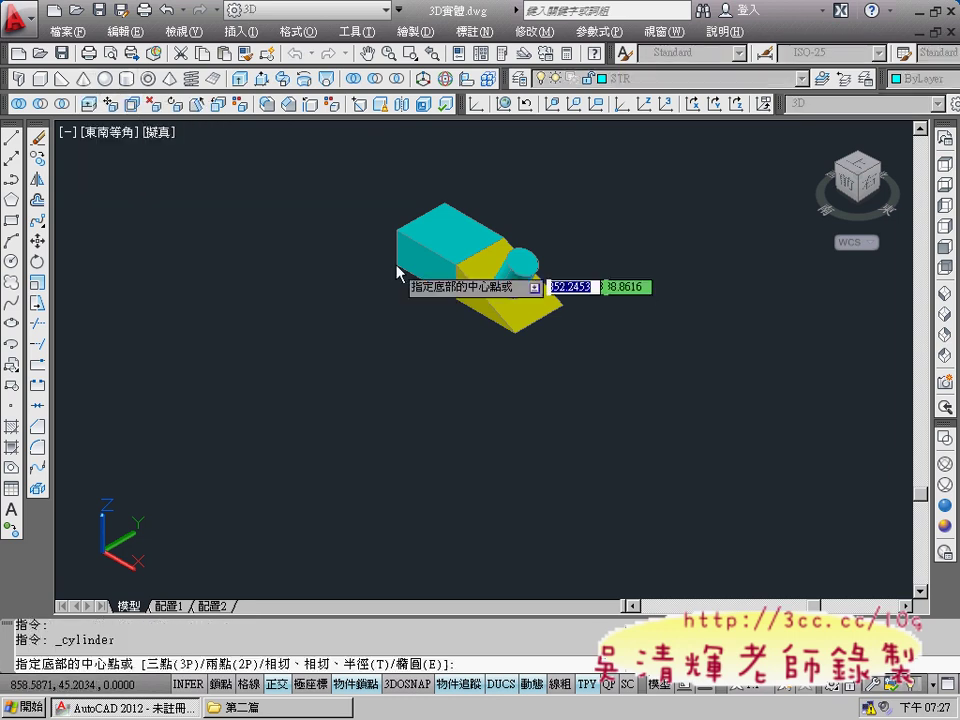
scroll(398, 270, "up", 3)
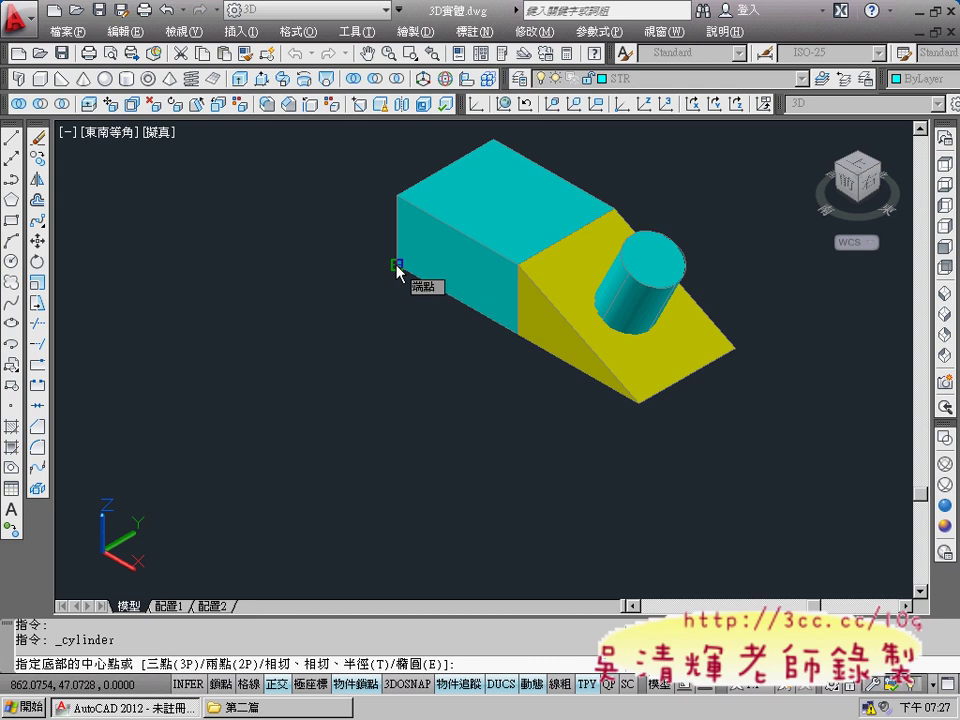